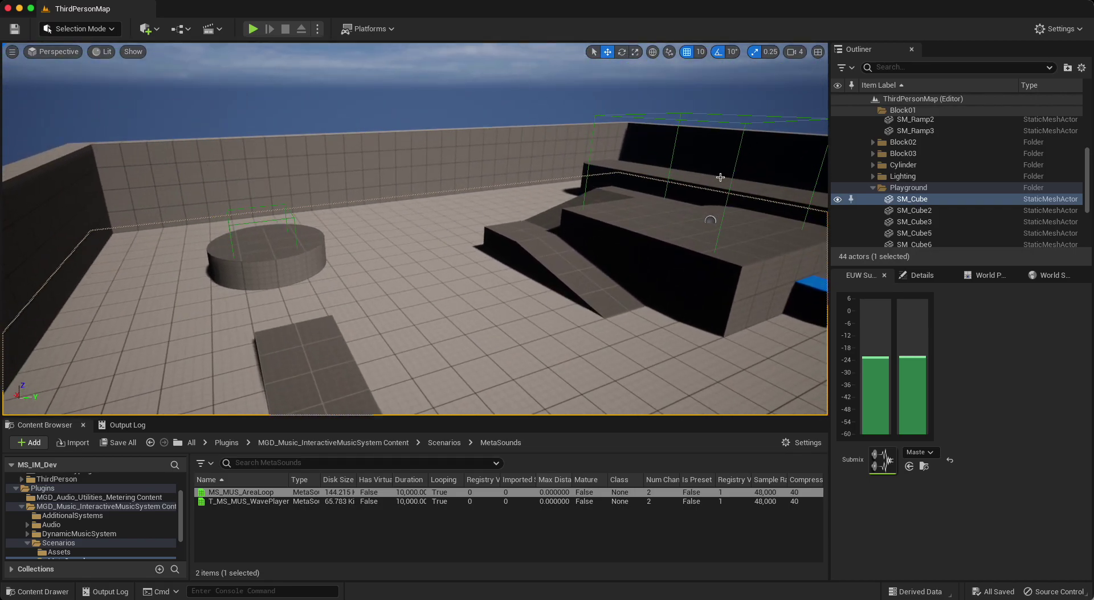
# - Examine the Trigger Mode (Start) options and the available trigger volumes of the T_BP_MUS_AreaLoop actor
pyautogui.moveTo(398, 281); pyautogui.dragTo(381, 283, button='right')
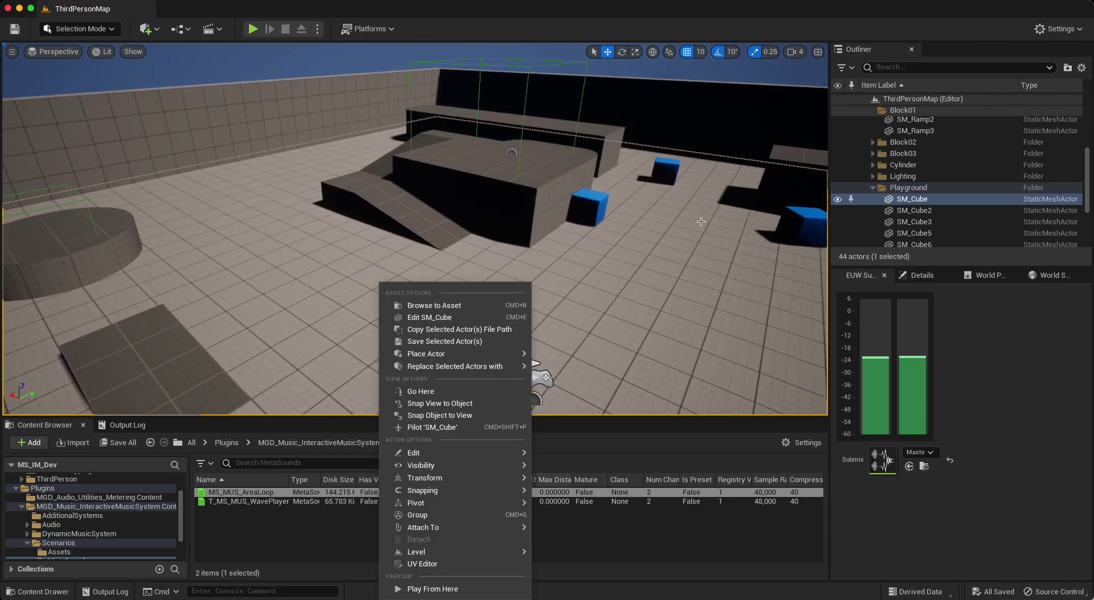
pyautogui.click(262, 145)
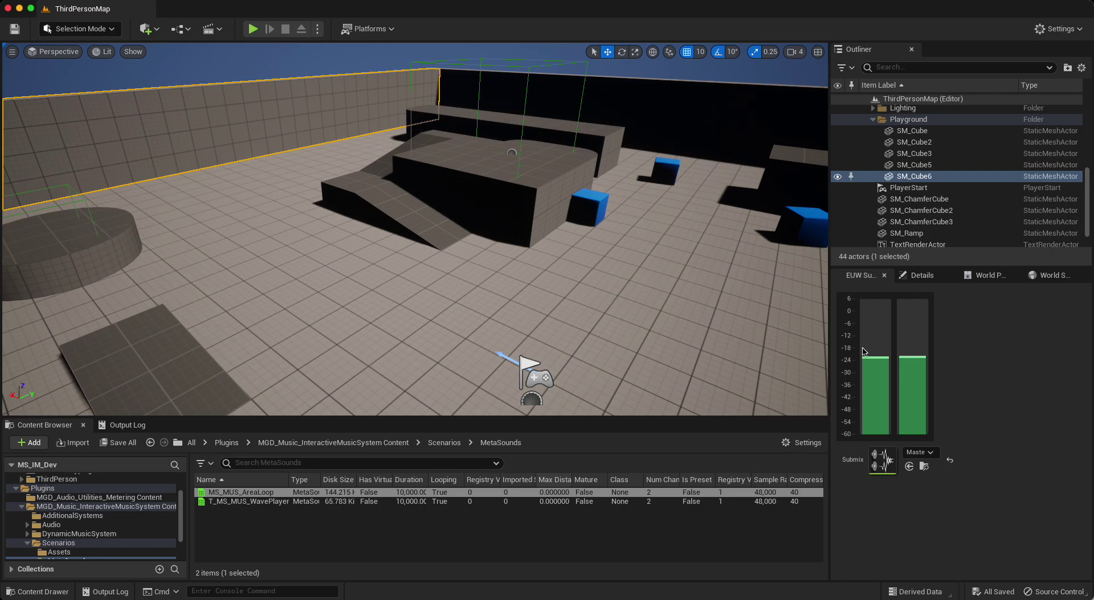
pyautogui.scroll(5, 969, 149)
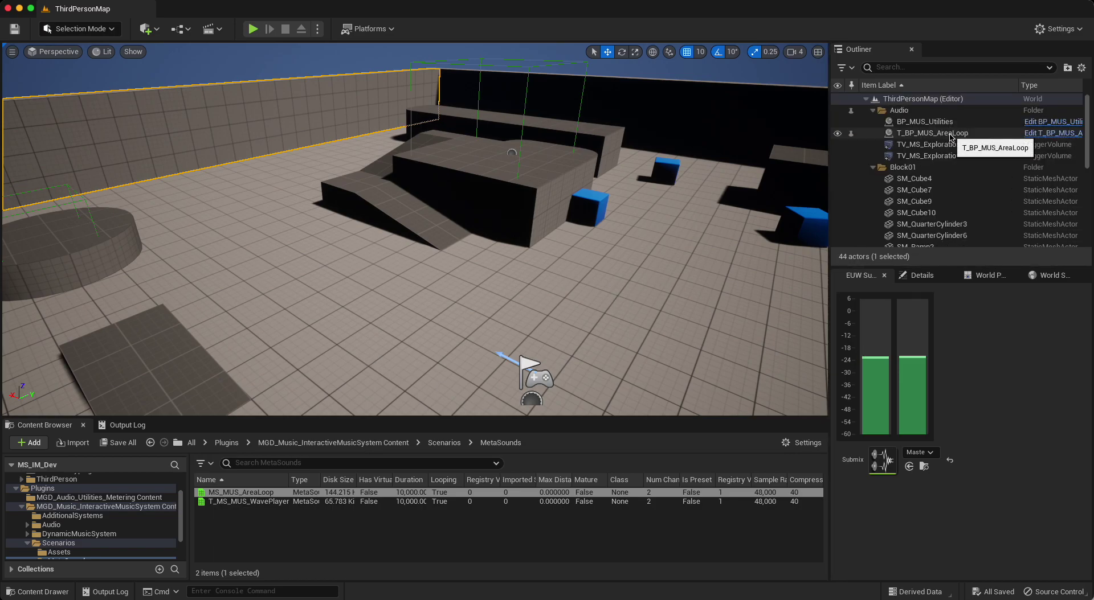
pyautogui.click(977, 134)
pyautogui.click(920, 275)
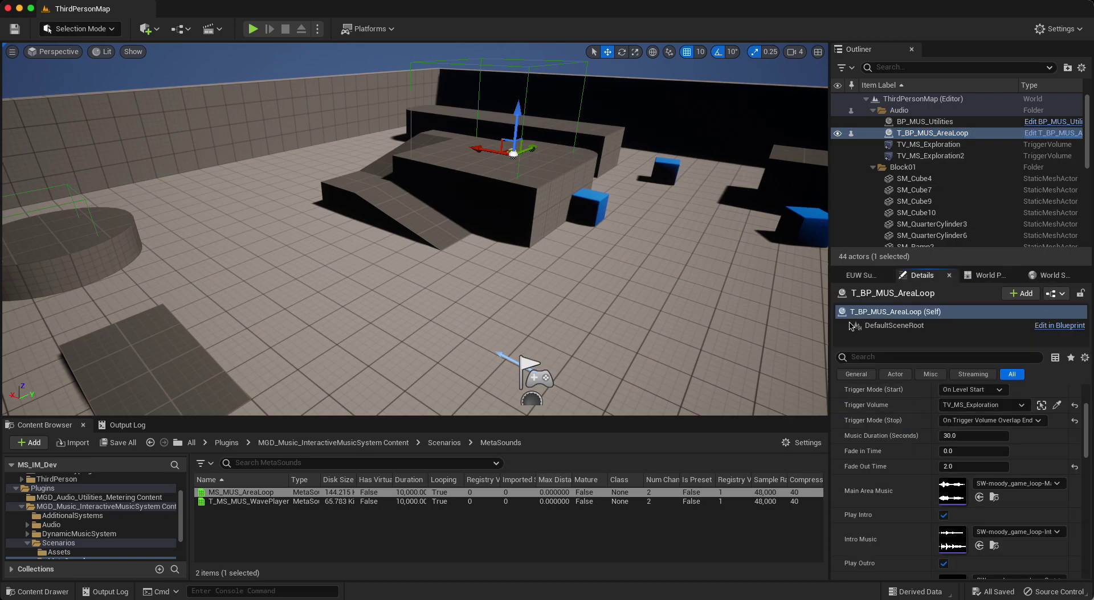
pyautogui.click(1000, 408)
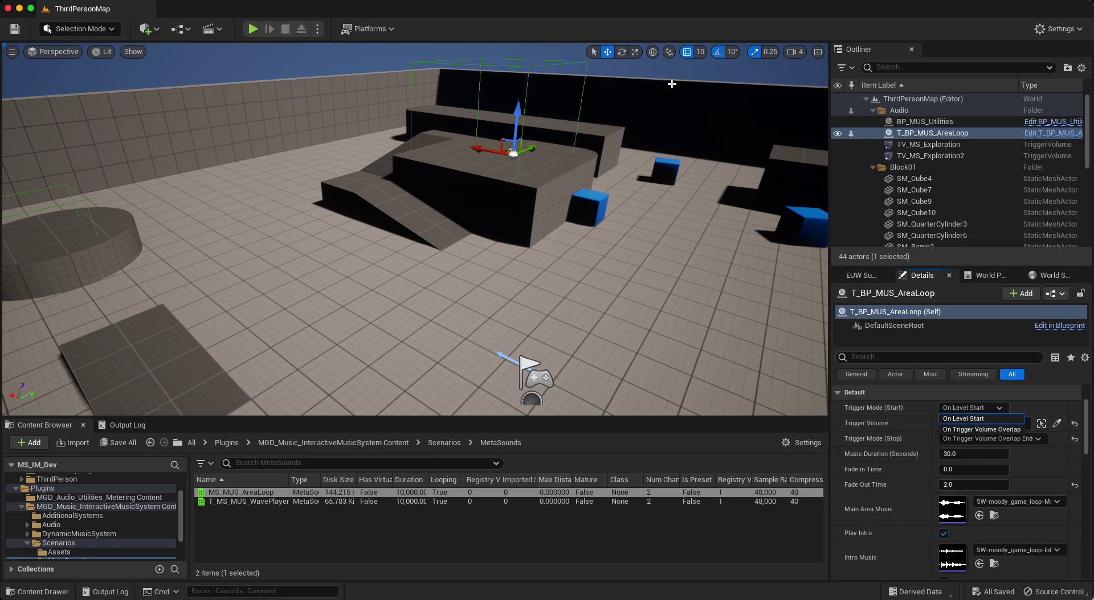
pyautogui.click(981, 429)
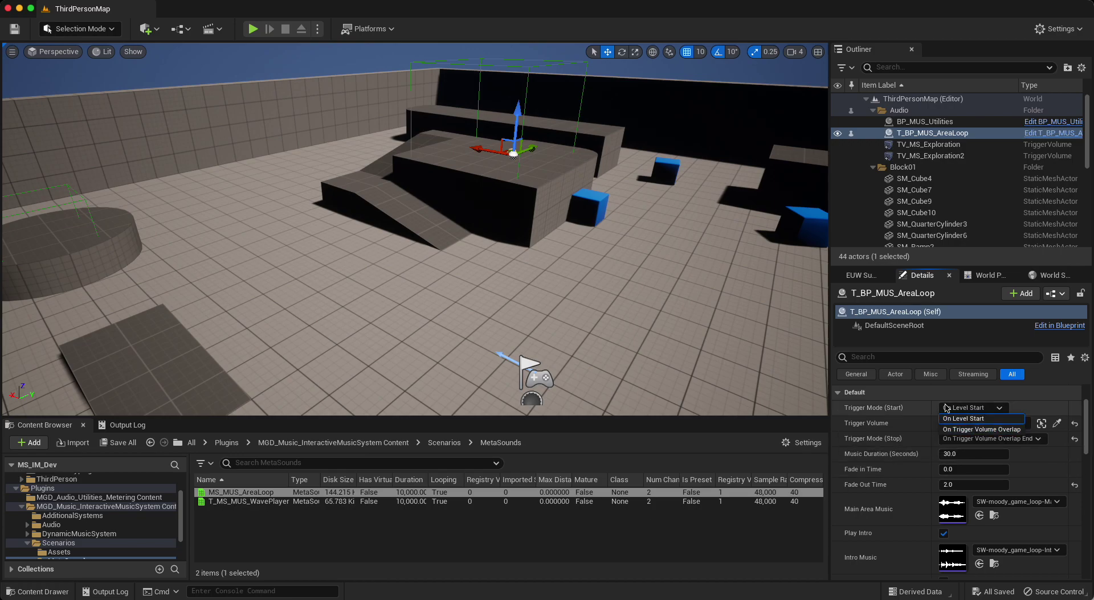
pyautogui.click(1018, 424)
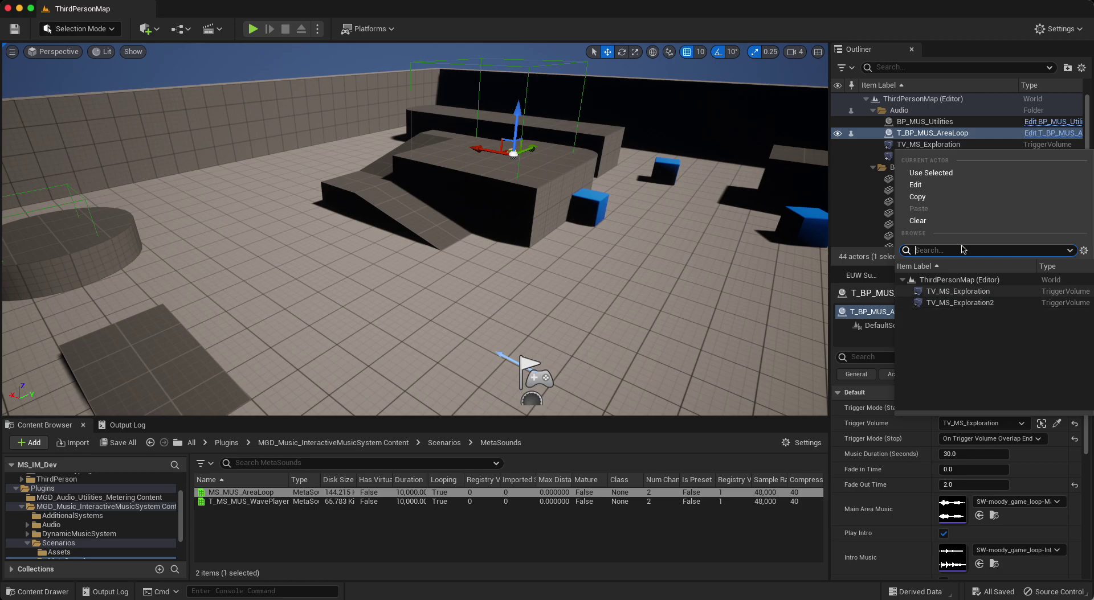
pyautogui.click(527, 176)
# - Add a TriggerVolume actor to the level near the ramp and playground blocks
pyautogui.click(235, 185)
pyautogui.moveTo(538, 300)
pyautogui.mouseDown(button='right')
pyautogui.moveTo(626, 294)
pyautogui.moveTo(538, 299)
pyautogui.mouseUp(button='right')
pyautogui.press('a')
pyautogui.moveTo(515, 335)
pyautogui.mouseDown(button='right')
pyautogui.moveTo(515, 370)
pyautogui.moveTo(514, 335)
pyautogui.mouseUp(button='right')
pyautogui.press('s')
pyautogui.moveTo(670, 185)
pyautogui.mouseDown(button='right')
pyautogui.moveTo(671, 171)
pyautogui.moveTo(670, 185)
pyautogui.mouseUp(button='right')
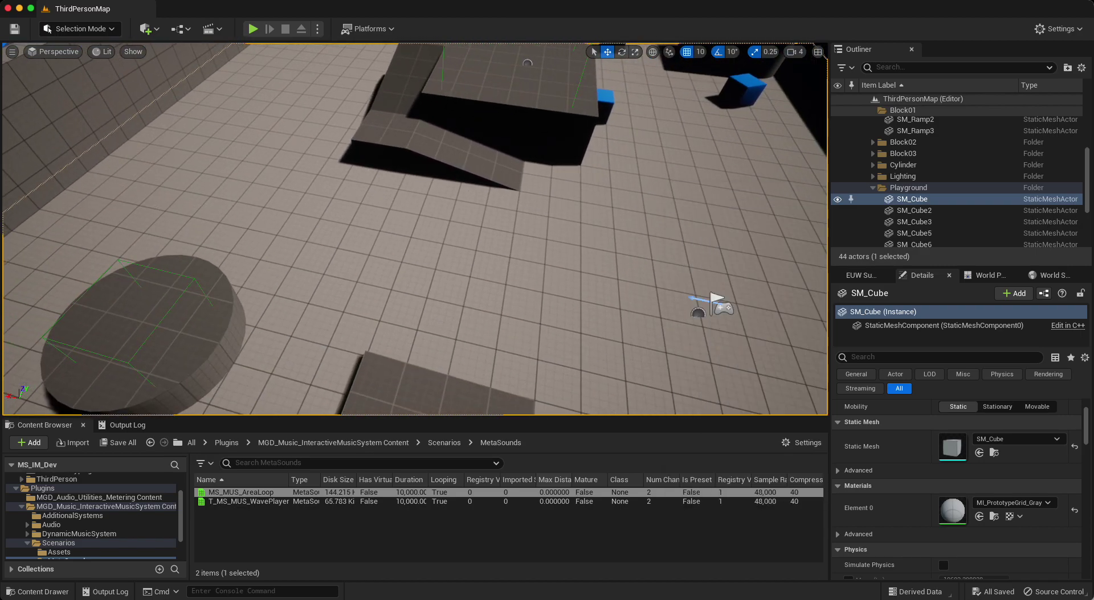
pyautogui.rightClick(664, 90)
pyautogui.rightClick(633, 222)
pyautogui.moveTo(579, 305); pyautogui.dragTo(578, 270, button='right')
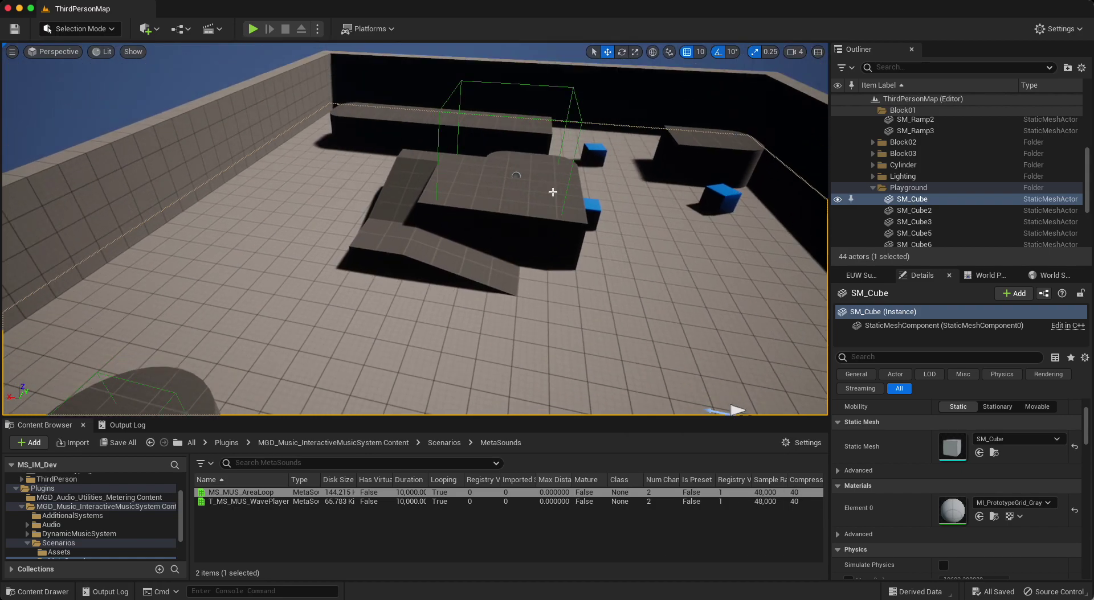
pyautogui.click(146, 28)
pyautogui.moveTo(183, 172)
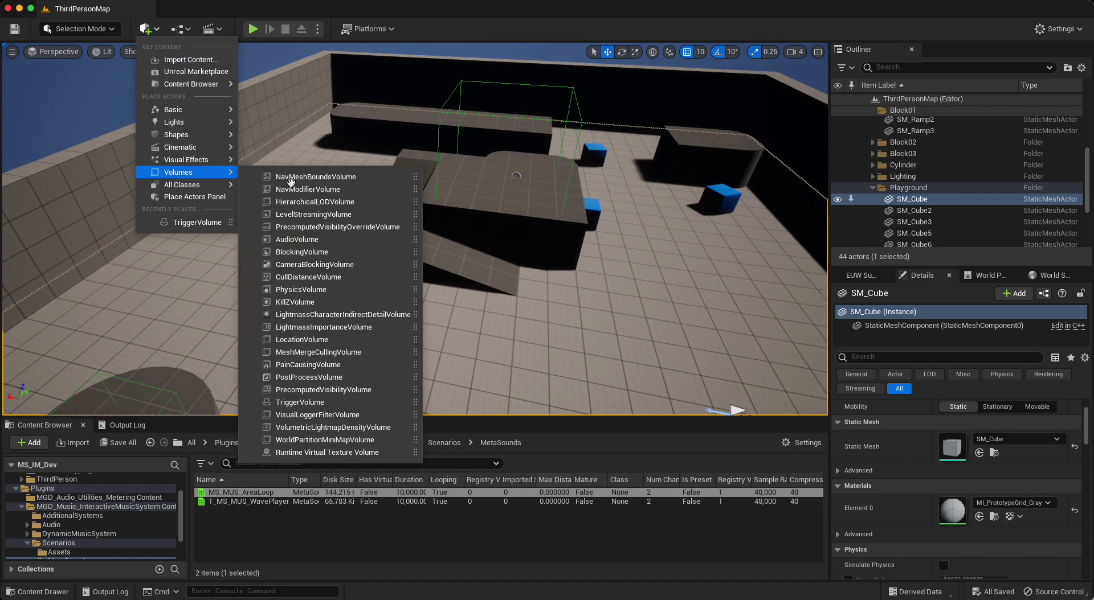
pyautogui.click(342, 402)
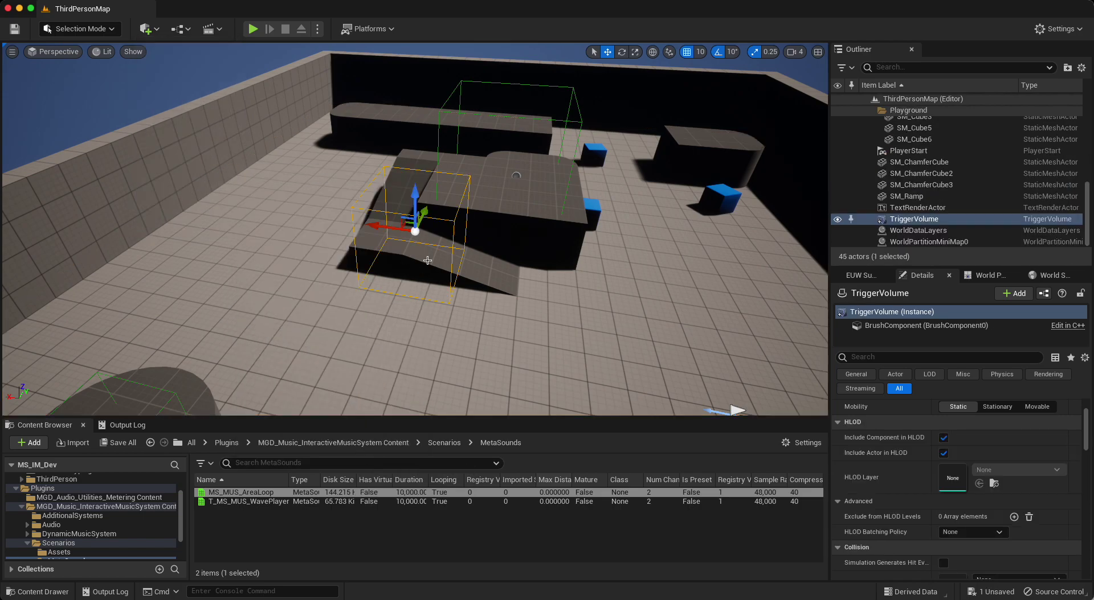
# - Enlarge the new trigger volume with the scale gizmo and move it down around the playground blocks and blue cubes
pyautogui.moveTo(423, 216); pyautogui.dragTo(478, 123)
pyautogui.press('r')
pyautogui.moveTo(570, 256); pyautogui.dragTo(513, 245, button='right')
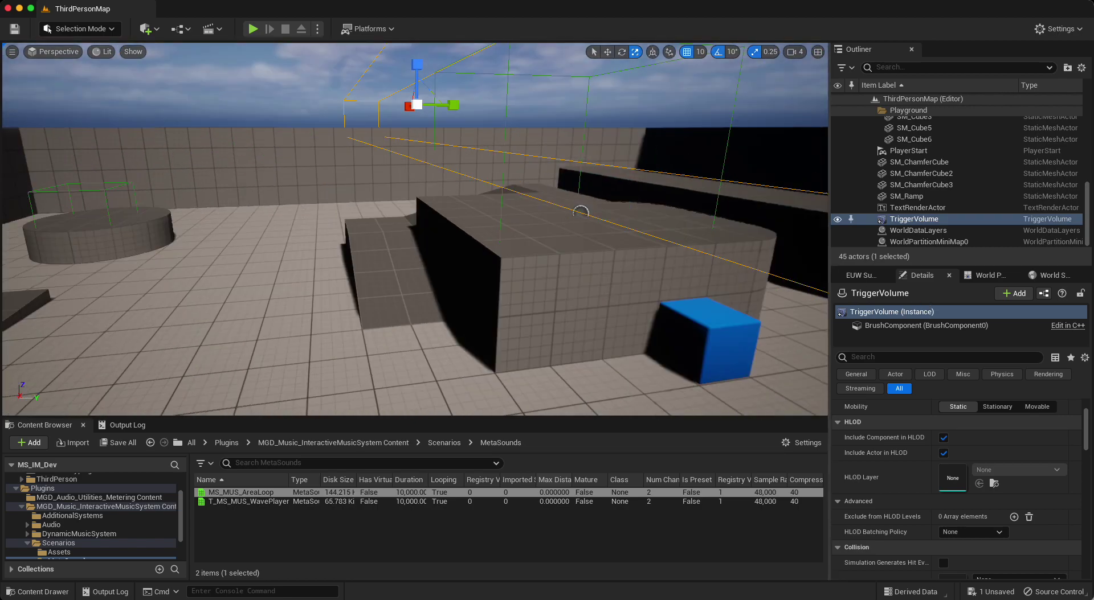
pyautogui.moveTo(399, 239); pyautogui.dragTo(750, 249, button='right')
pyautogui.press('e')
pyautogui.press('w')
pyautogui.press('q')
pyautogui.moveTo(491, 78); pyautogui.dragTo(821, 240)
pyautogui.moveTo(415, 229); pyautogui.dragTo(536, 246, button='right')
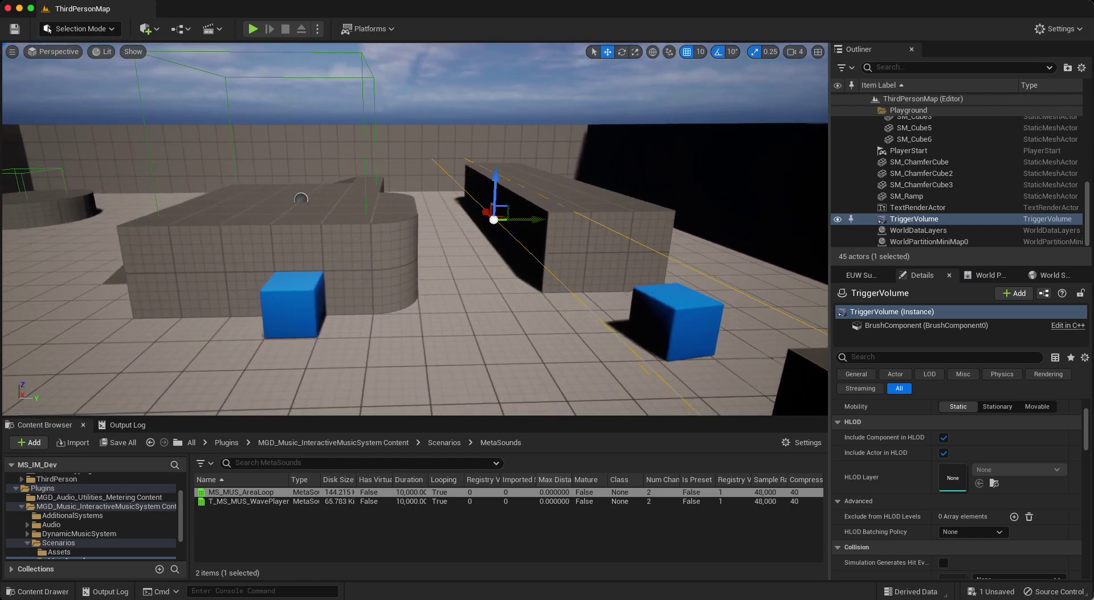
pyautogui.moveTo(450, 228); pyautogui.dragTo(747, 356, button='right')
pyautogui.moveTo(349, 294); pyautogui.dragTo(349, 295, button='right')
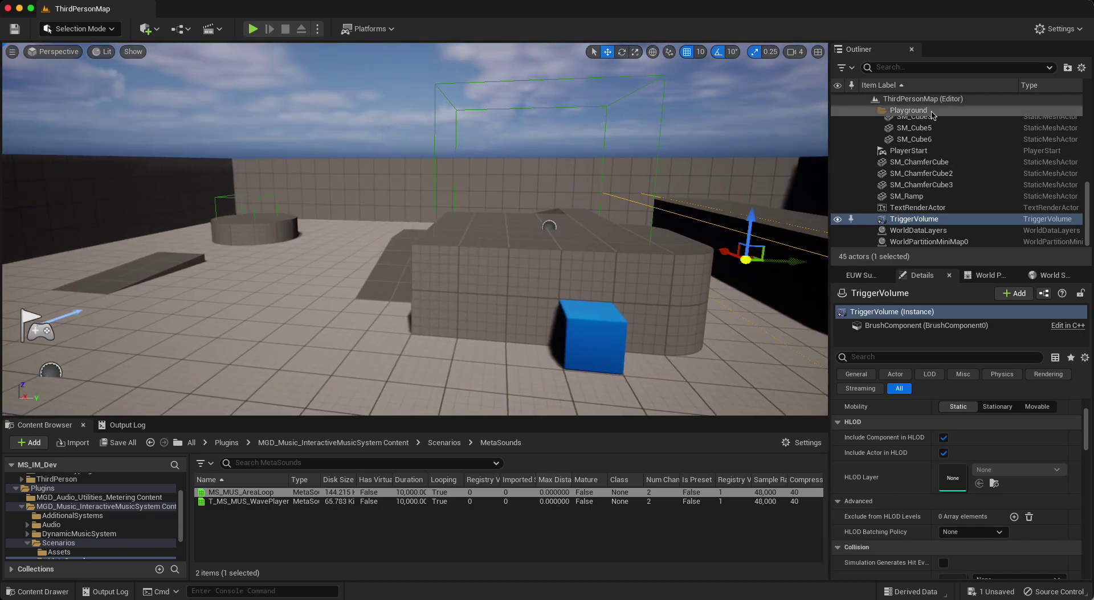
# - Examine the Trigger Mode (Start) and Trigger Mode (Stop) options of T_BP_MUS_AreaLoop
pyautogui.scroll(5, 943, 128)
pyautogui.click(934, 132)
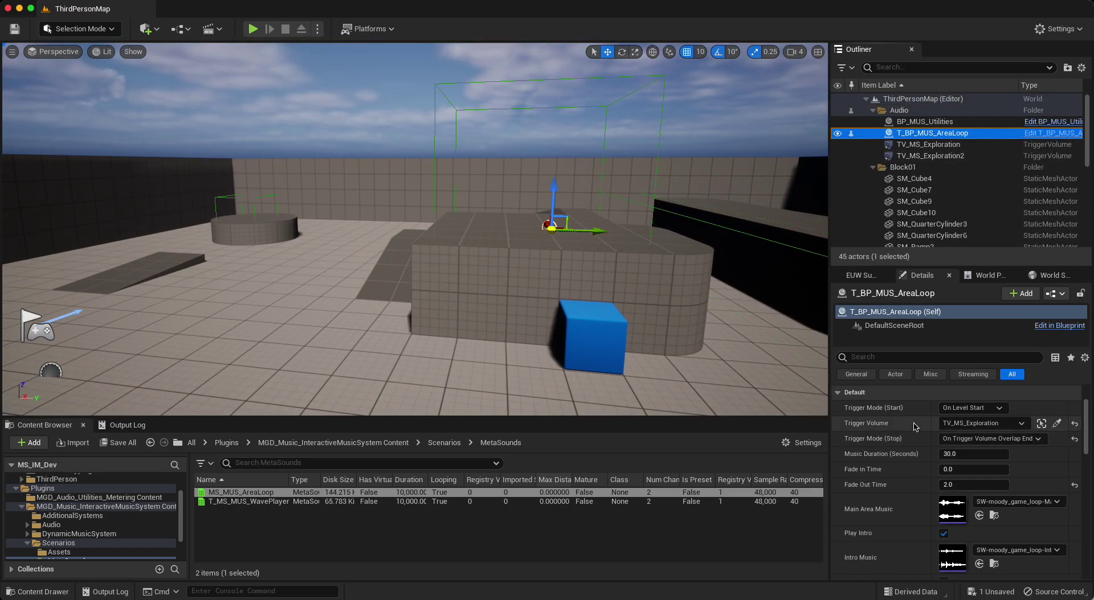
pyautogui.click(1024, 440)
pyautogui.click(992, 408)
pyautogui.click(991, 409)
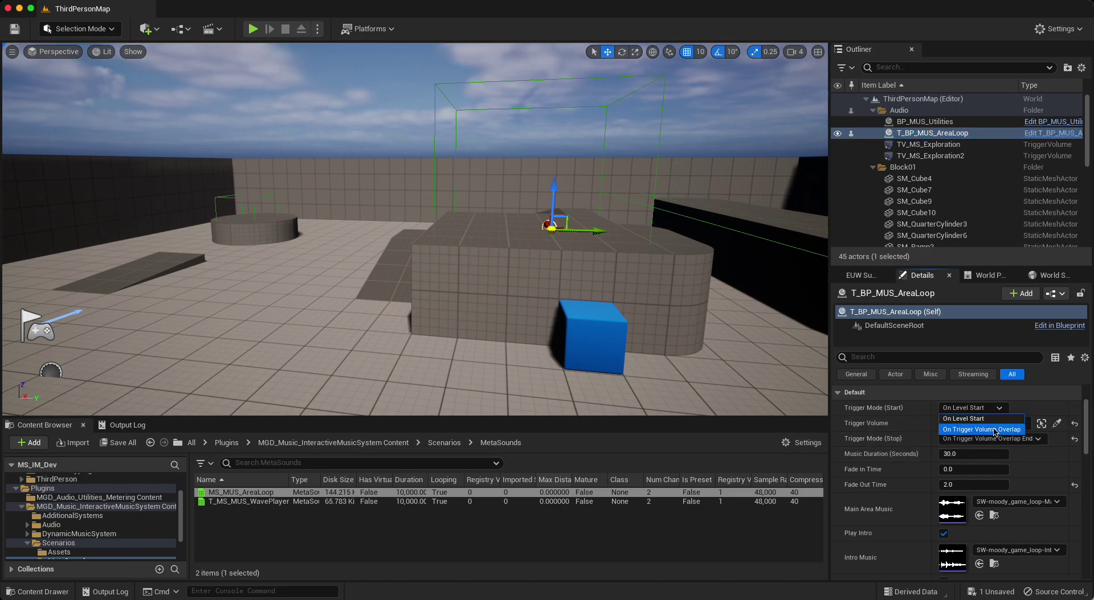
pyautogui.click(996, 412)
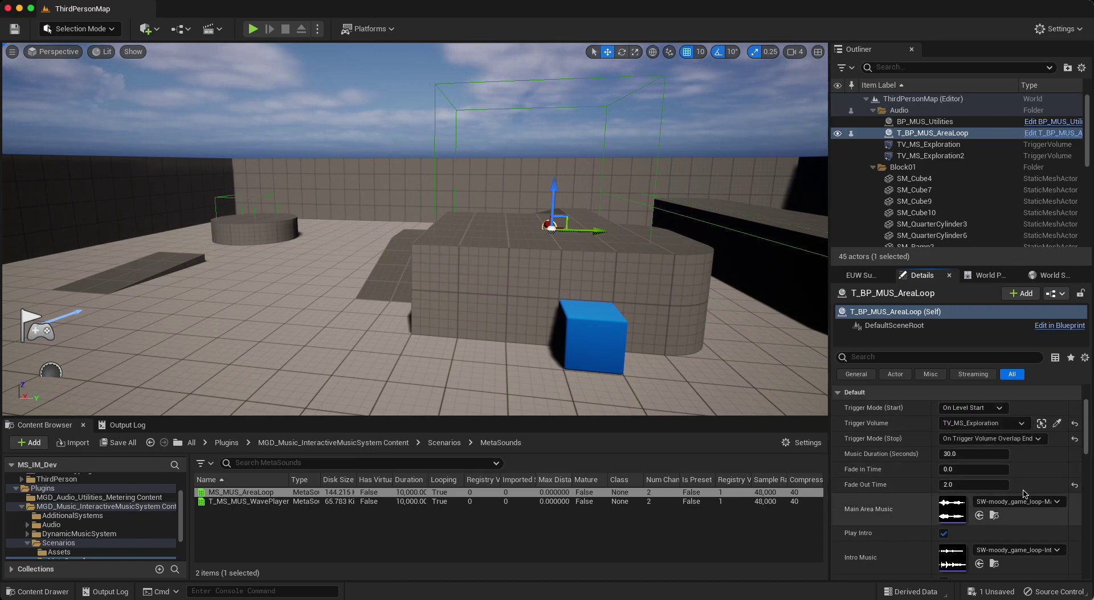
pyautogui.click(963, 408)
pyautogui.click(964, 419)
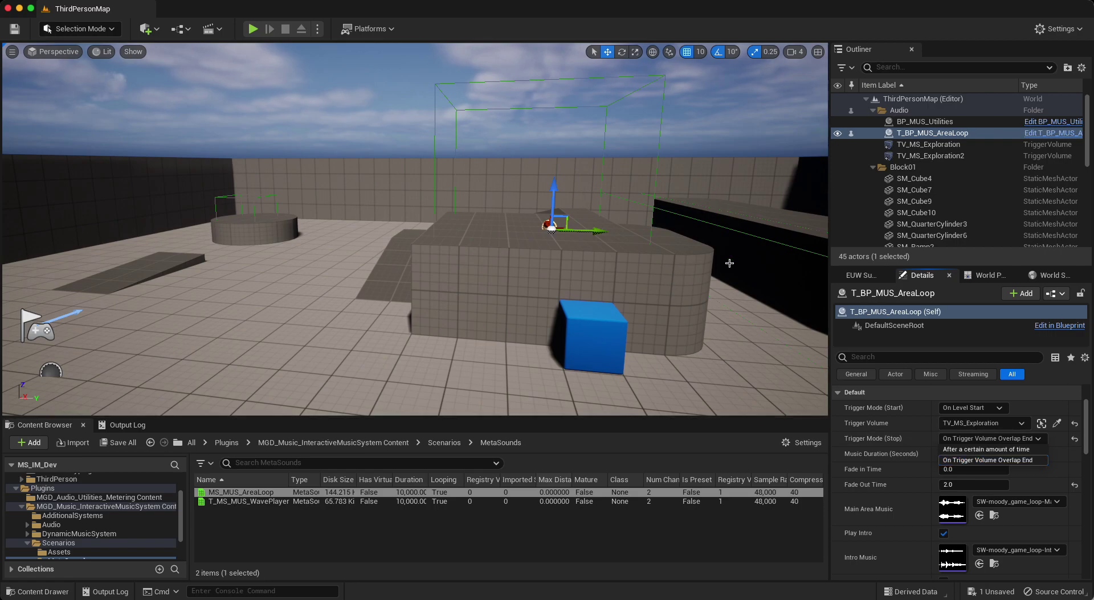
pyautogui.click(983, 459)
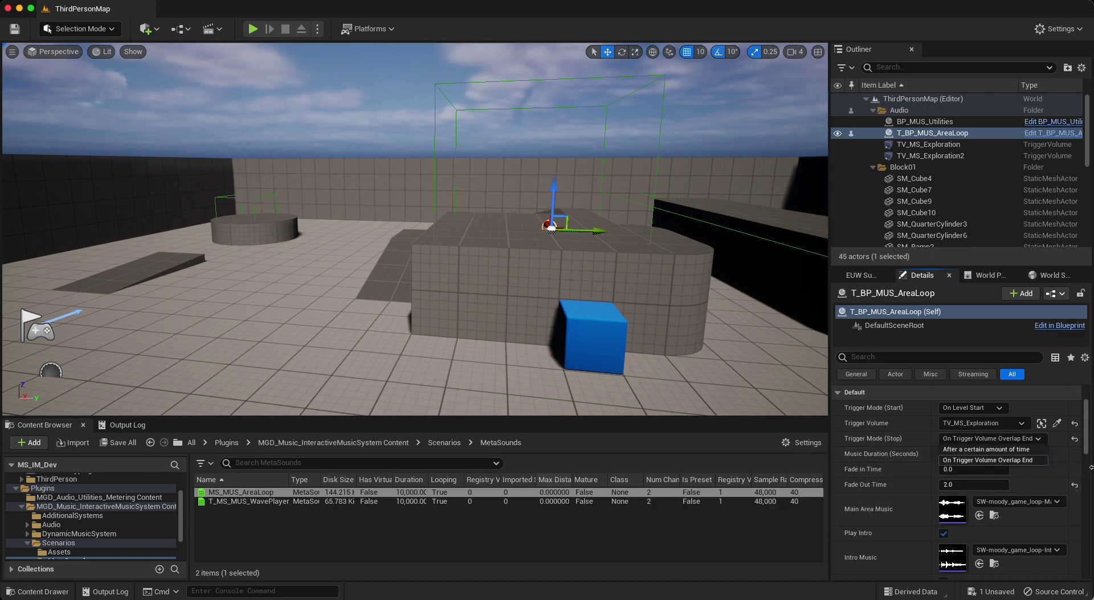
pyautogui.click(1007, 461)
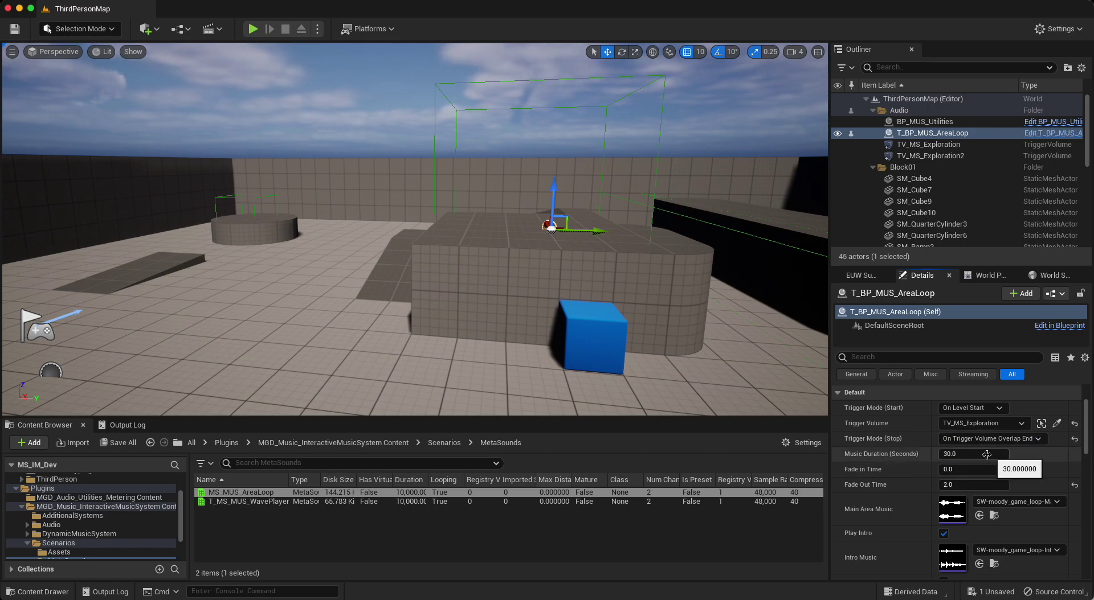
# - Review the music duration, fade times, and the main, intro and outro music settings of T_BP_MUS_AreaLoop
pyautogui.scroll(-1, 1018, 460)
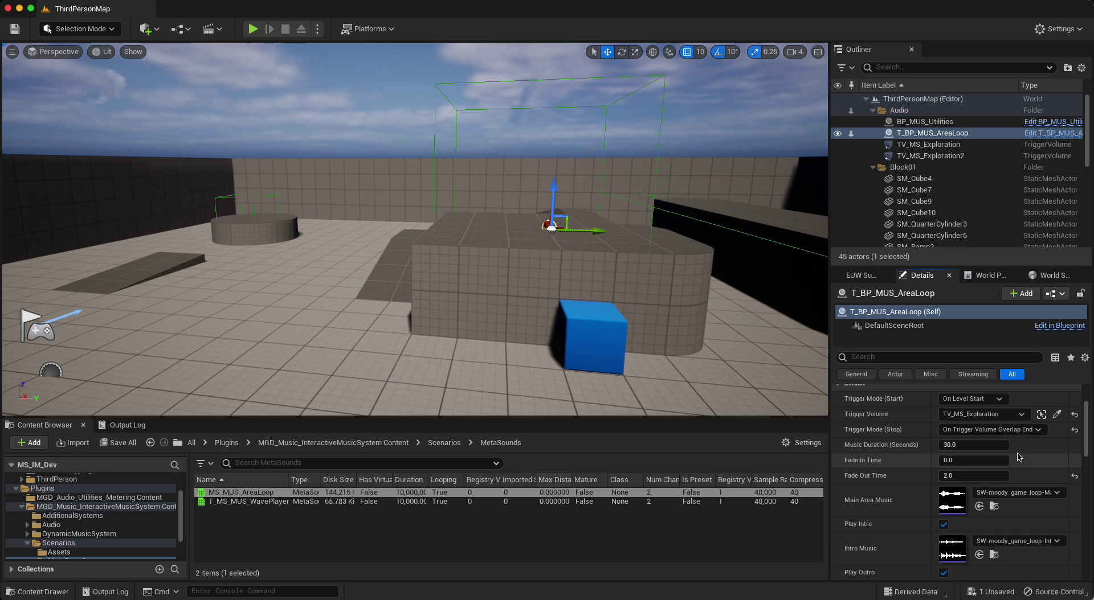
pyautogui.scroll(-2, 1018, 457)
pyautogui.scroll(-3, 941, 481)
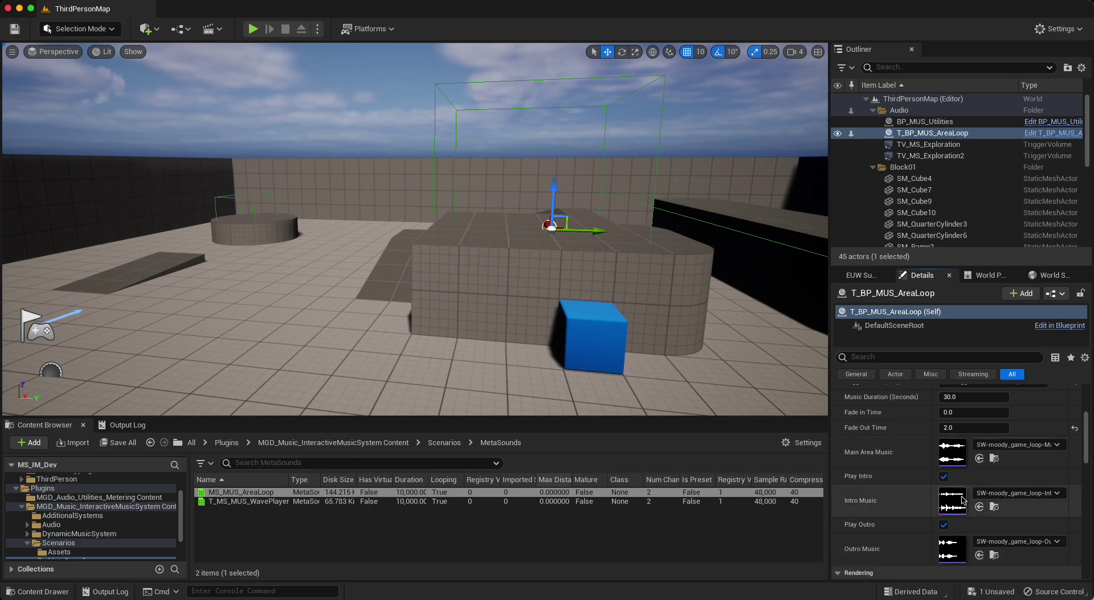
pyautogui.scroll(-1, 957, 544)
pyautogui.scroll(-1, 957, 544)
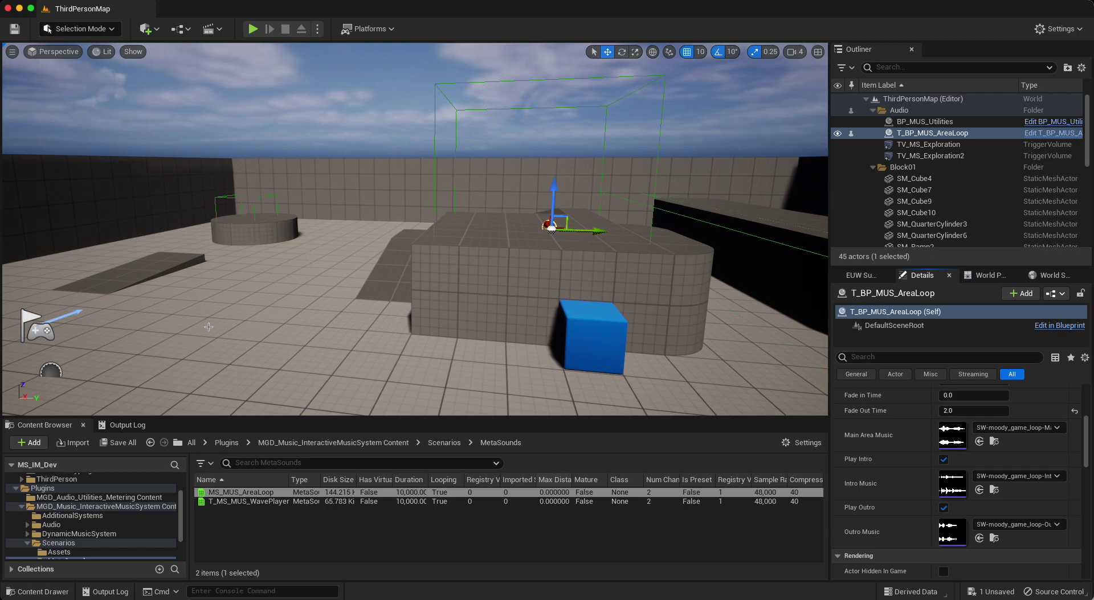
# - Set the Trigger Volume of T_BP_MUS_AreaLoop to the newly added TriggerVolume
pyautogui.click(147, 303)
pyautogui.moveTo(335, 337); pyautogui.dragTo(415, 353, button='right')
pyautogui.rightClick(414, 354)
pyautogui.click(336, 336)
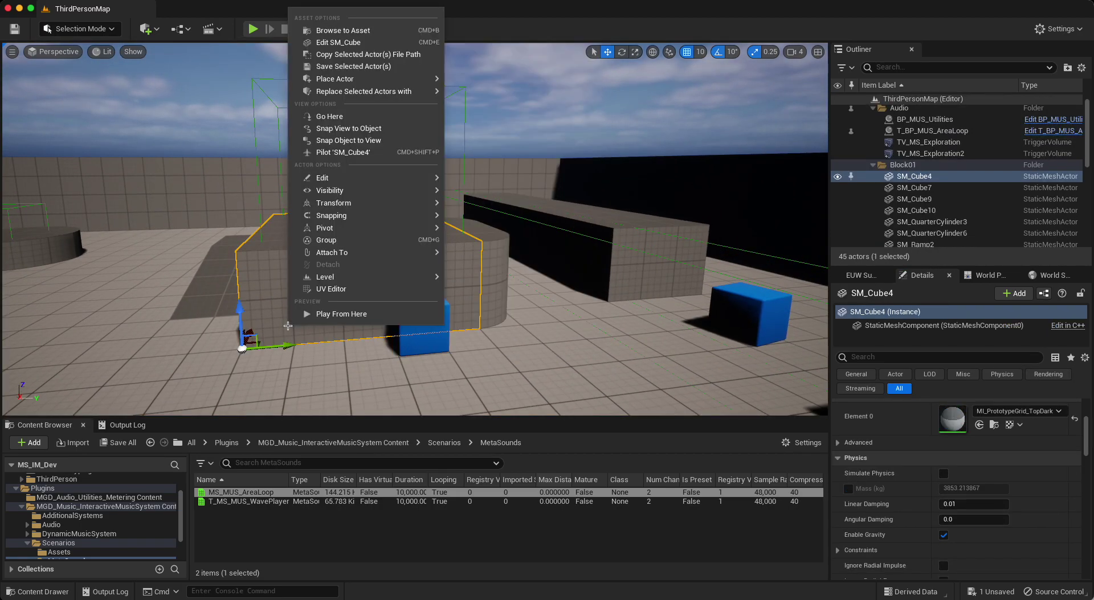
pyautogui.click(959, 131)
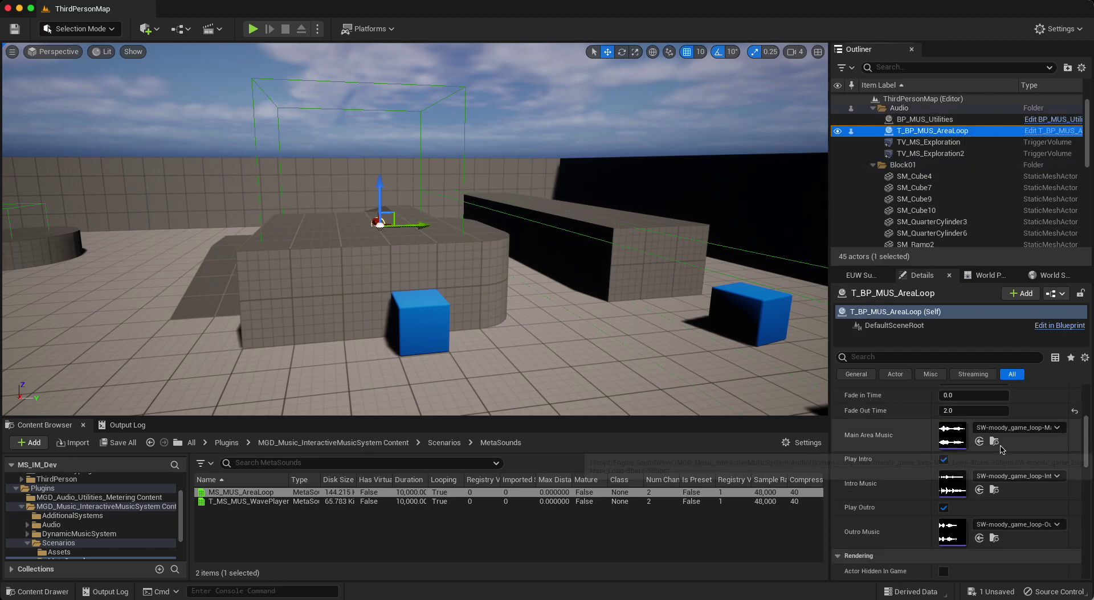
pyautogui.click(996, 489)
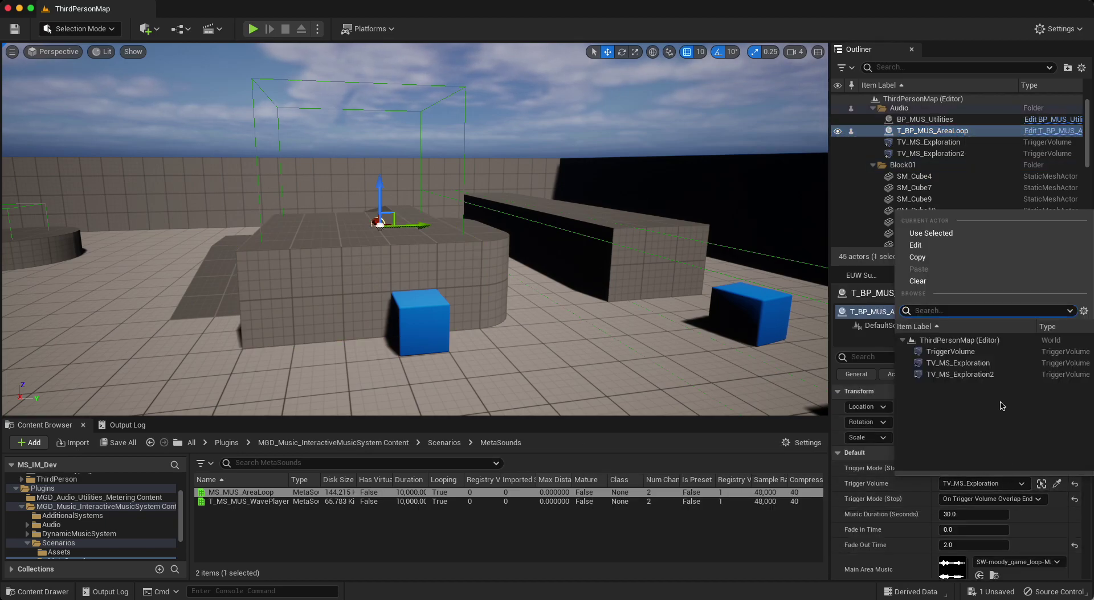
pyautogui.click(1003, 362)
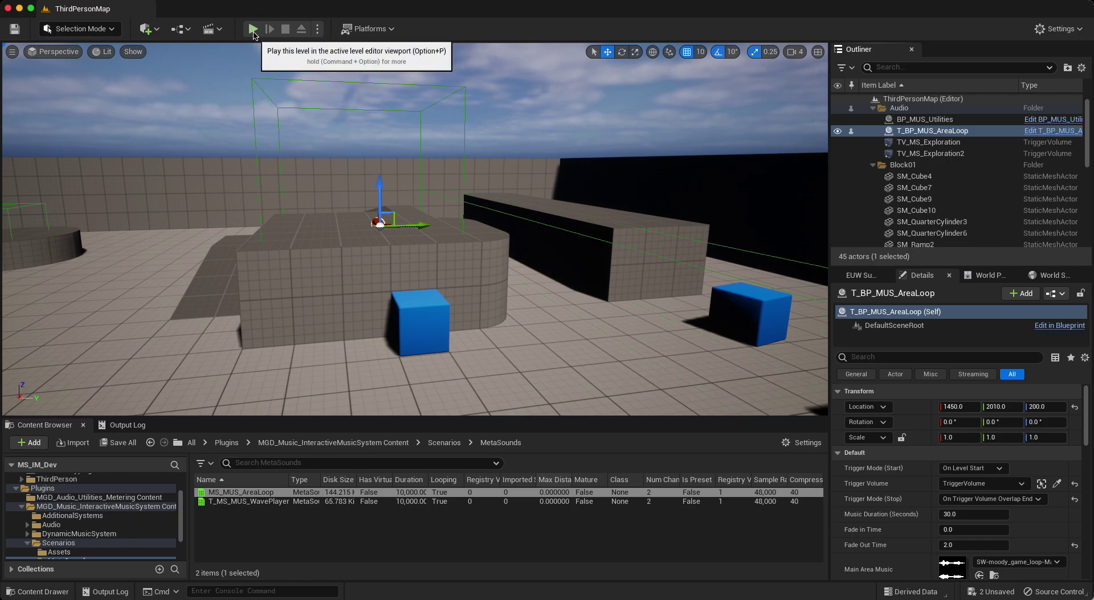
# - Play the level in the viewport and walk the character around outside the trigger volume to check the music's start on level start
pyautogui.click(254, 31)
pyautogui.click(208, 295)
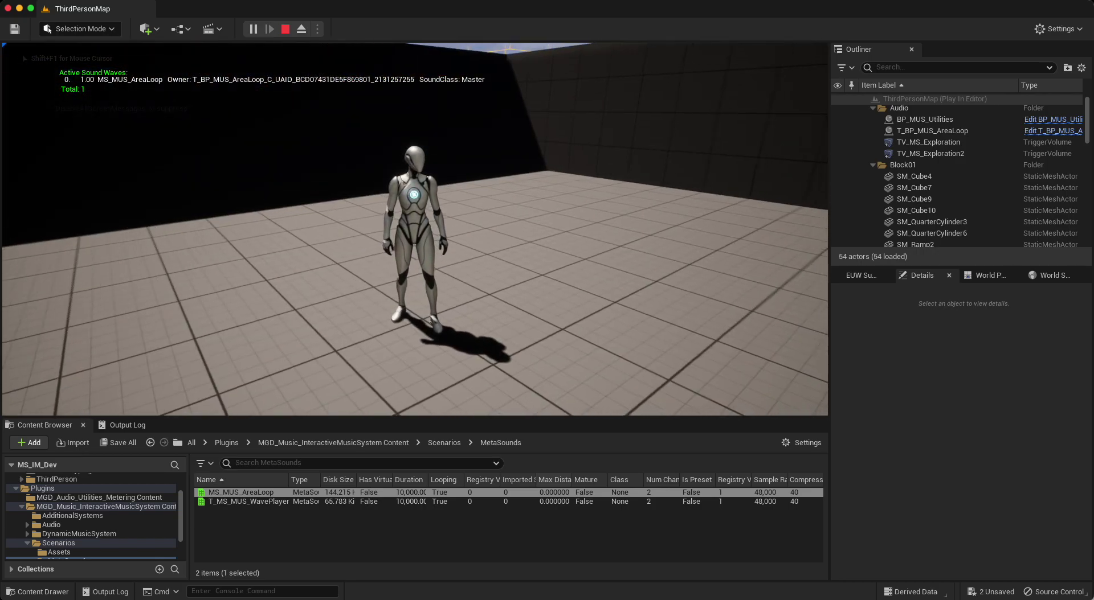
pyautogui.press('w')
pyautogui.press('w')
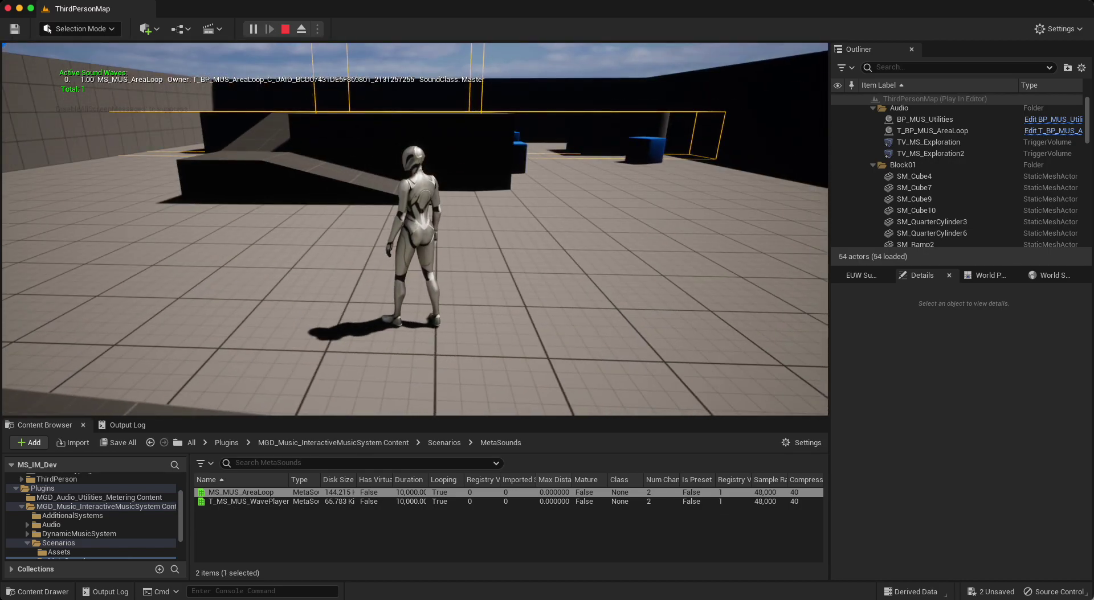
pyautogui.press('s')
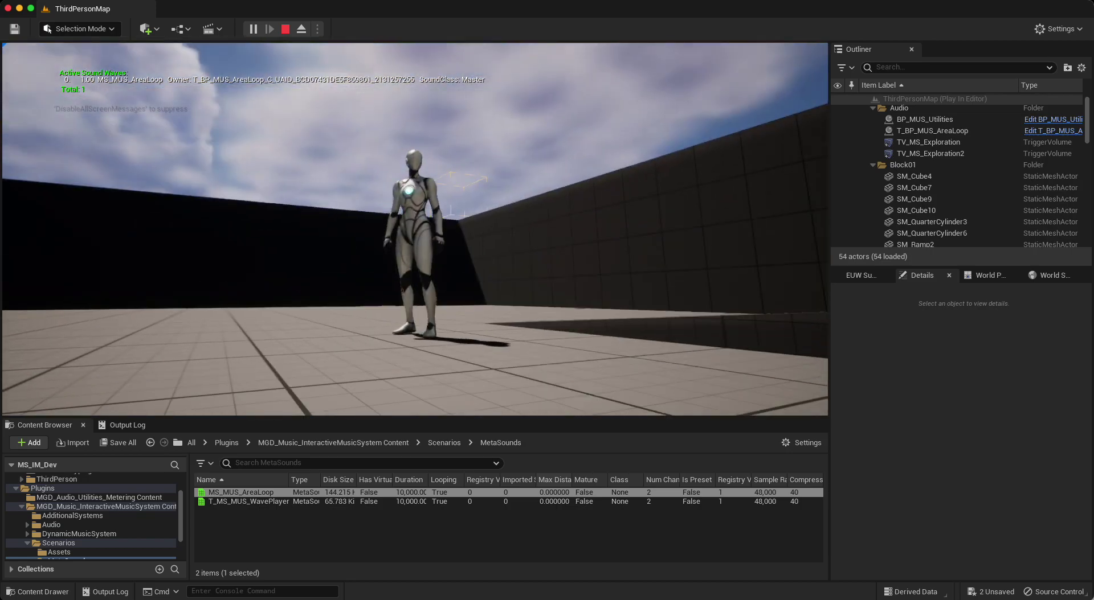
# - Run the character through the trigger volume by the blue cubes and out again to test the overlap-end stop of the music
pyautogui.press('w')
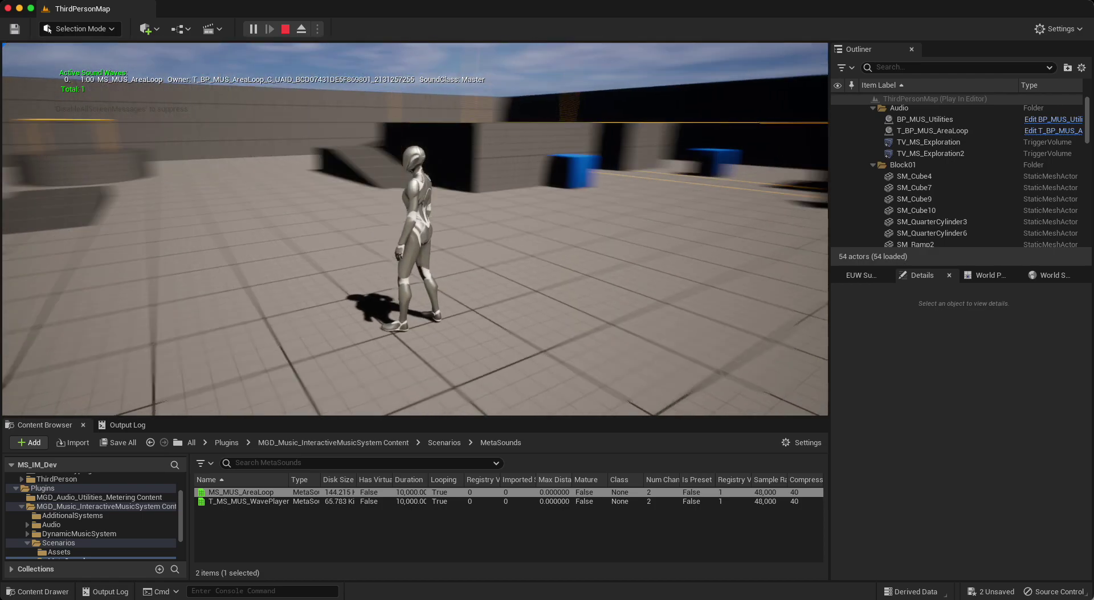
pyautogui.press('w')
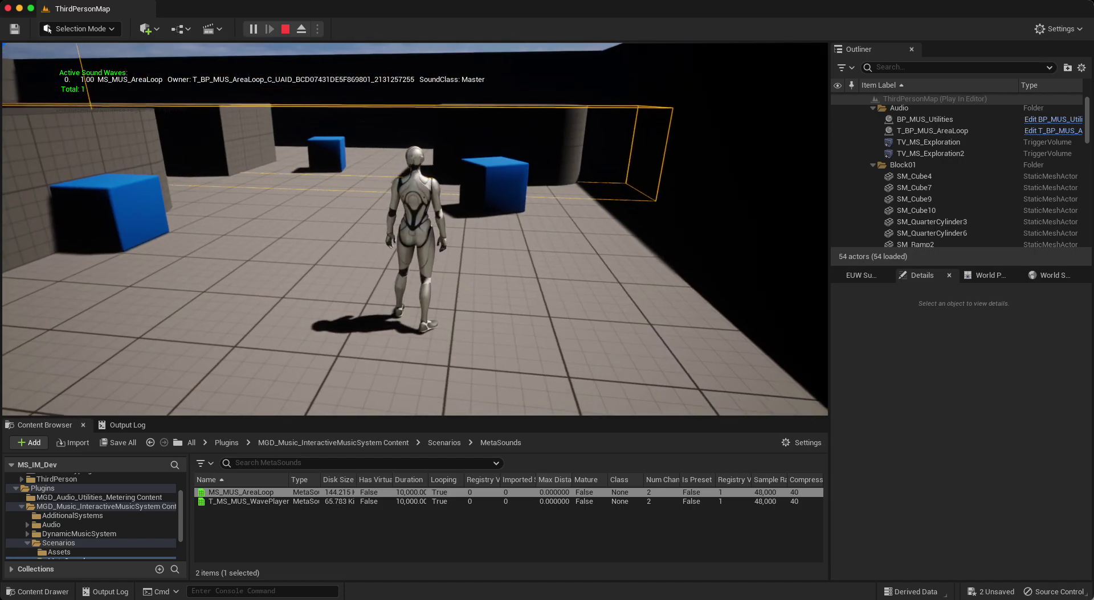
pyautogui.press('w')
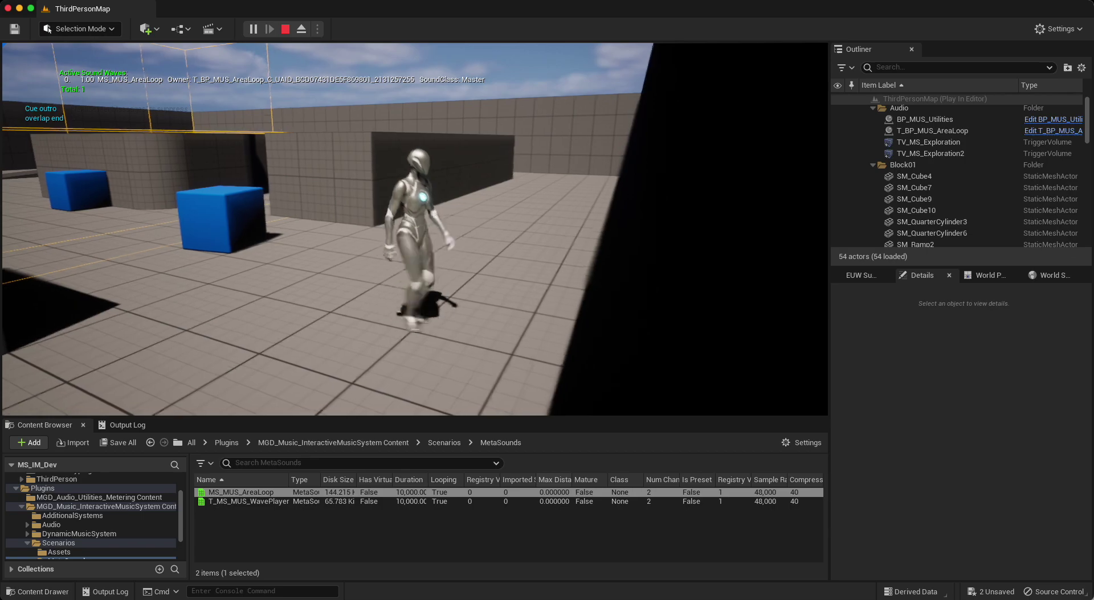
pyautogui.press('w')
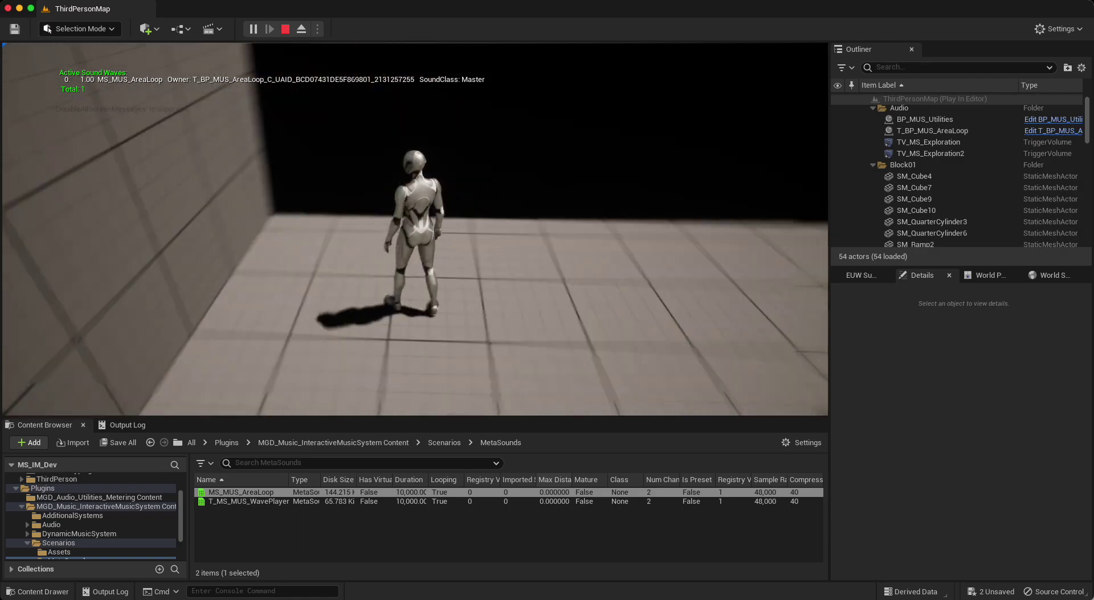
# - Run the character back among the blocks and over the blue cubes, leaving the trigger volume once more to retest the outro cue
pyautogui.press('s')
pyautogui.press('w')
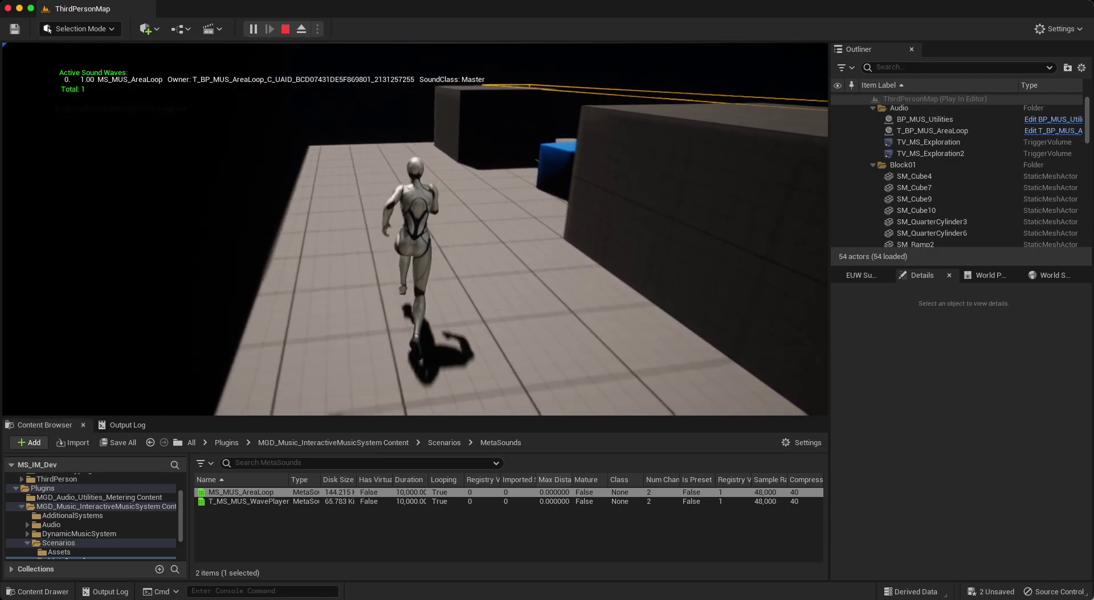
pyautogui.press('w')
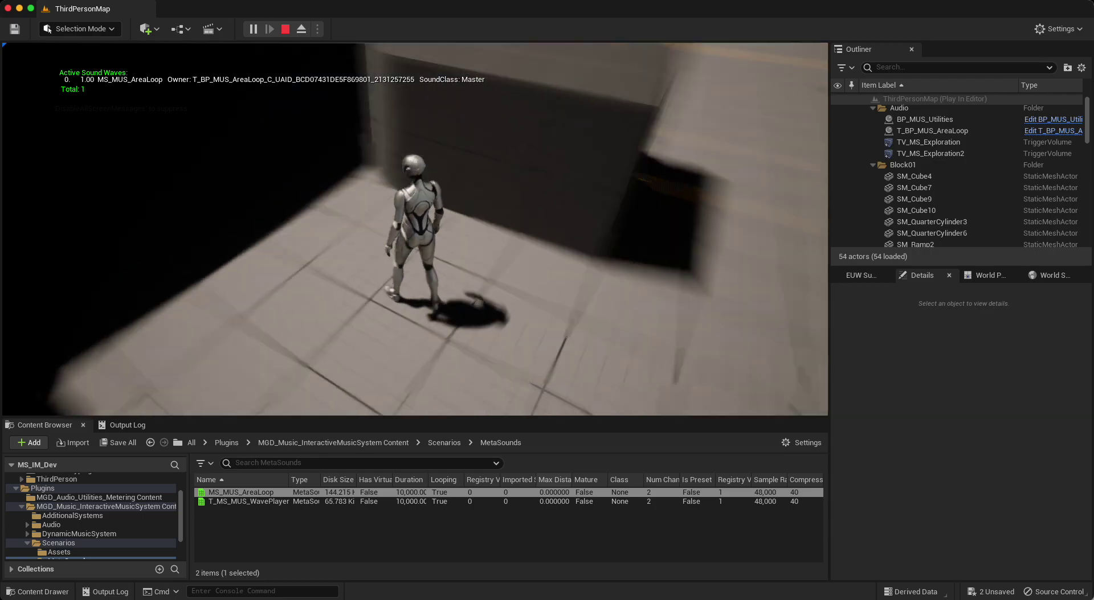
pyautogui.press('d')
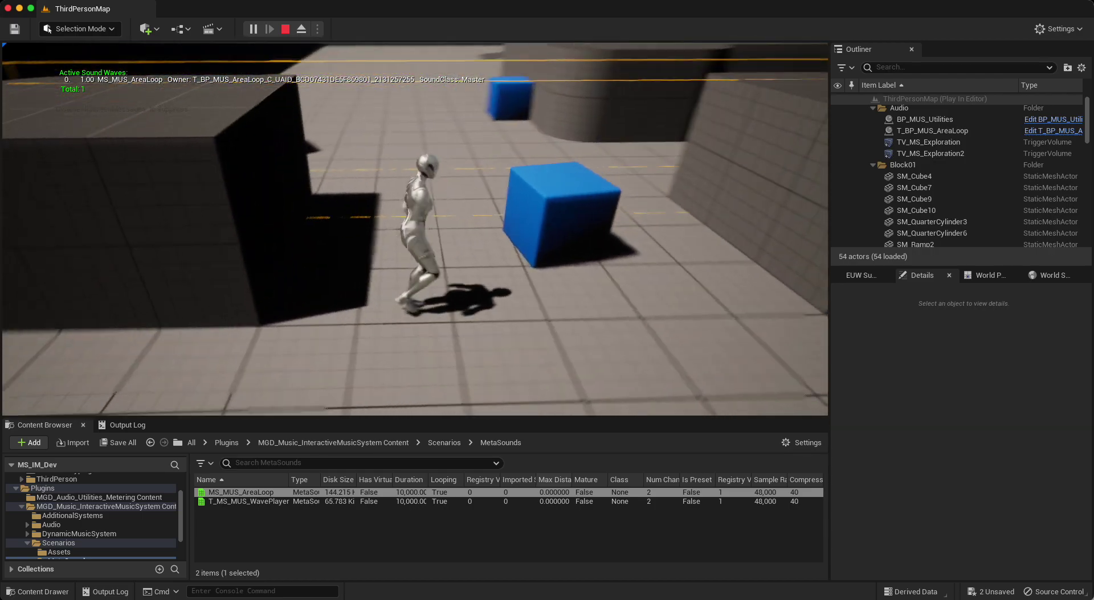
pyautogui.press('w')
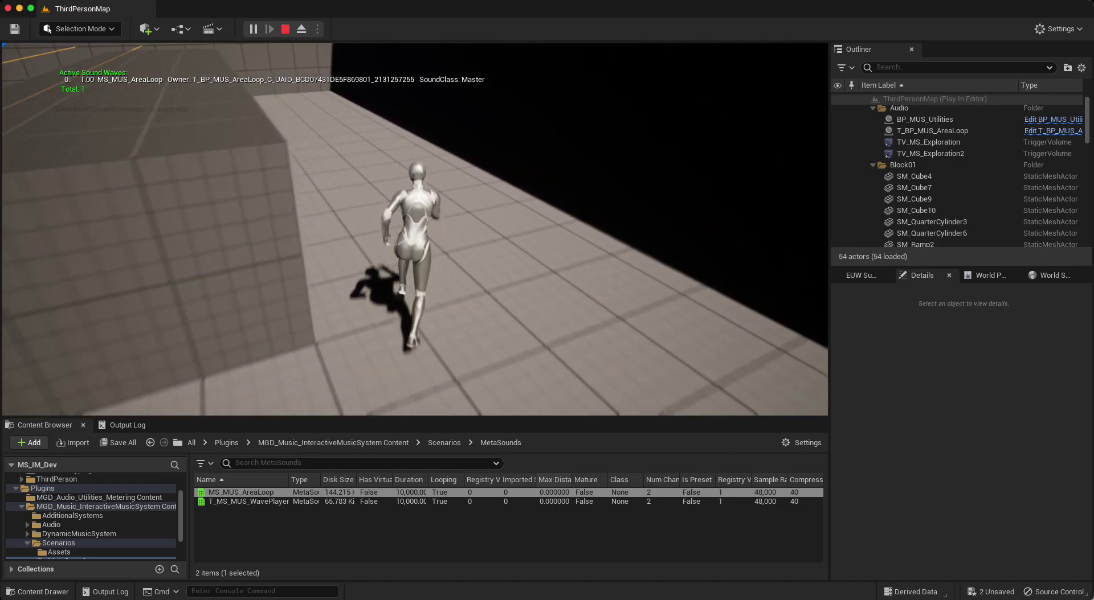
pyautogui.press('w')
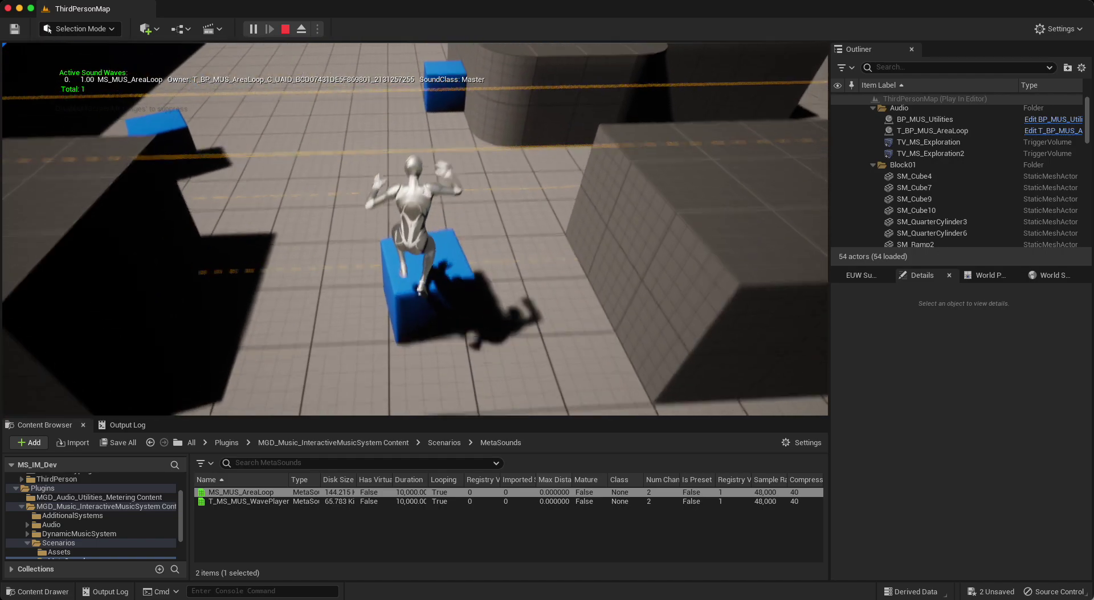
pyautogui.press('w')
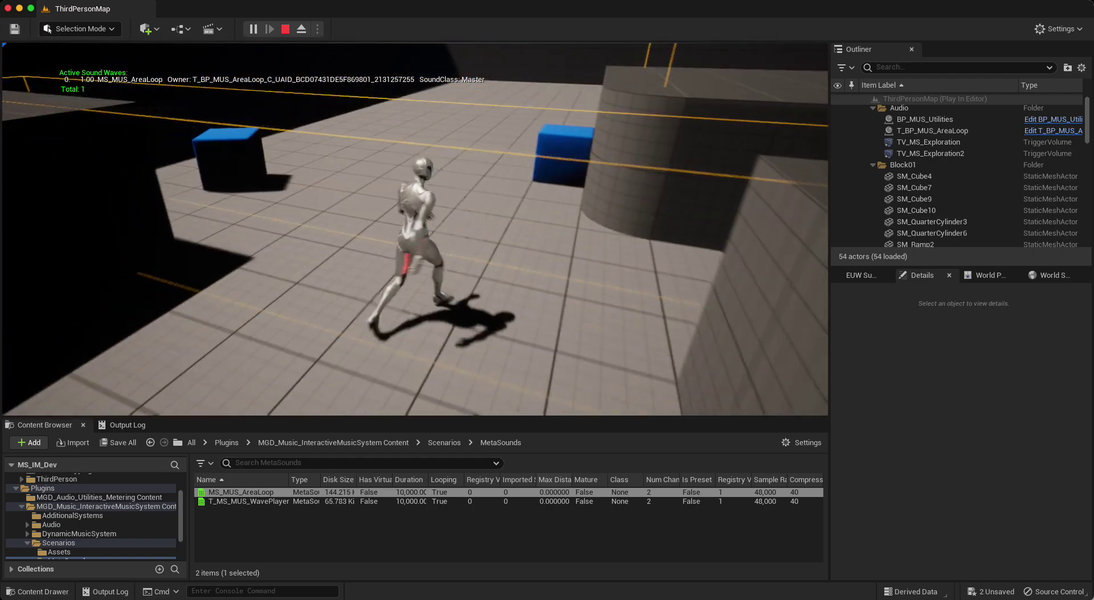
pyautogui.press('d')
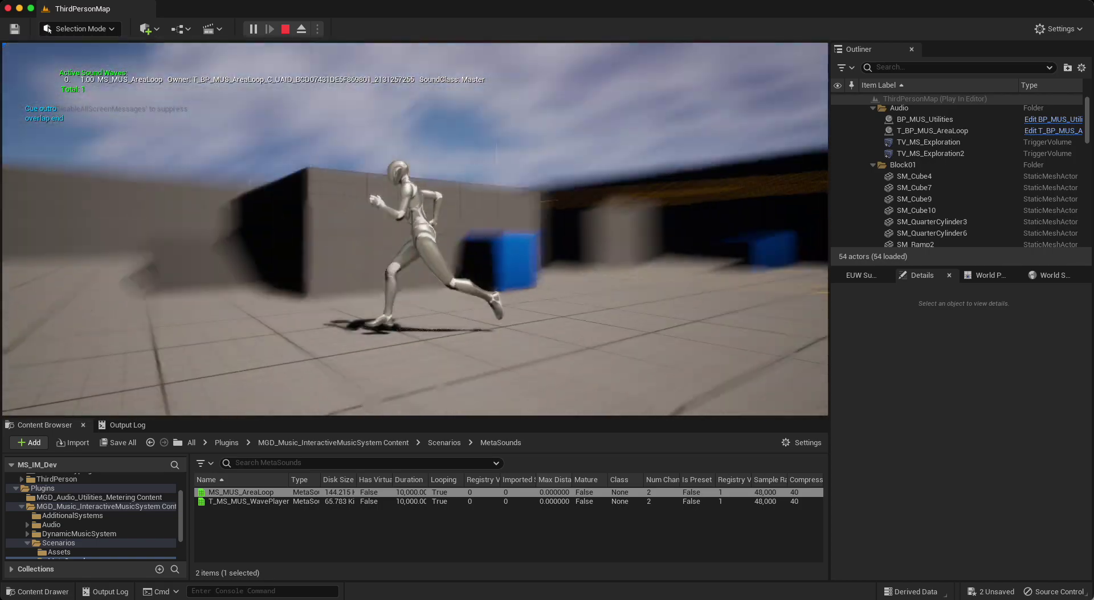
# - Run the character away from the blocks, past the ramps, toward the round platform with the other trigger volume
pyautogui.press('w')
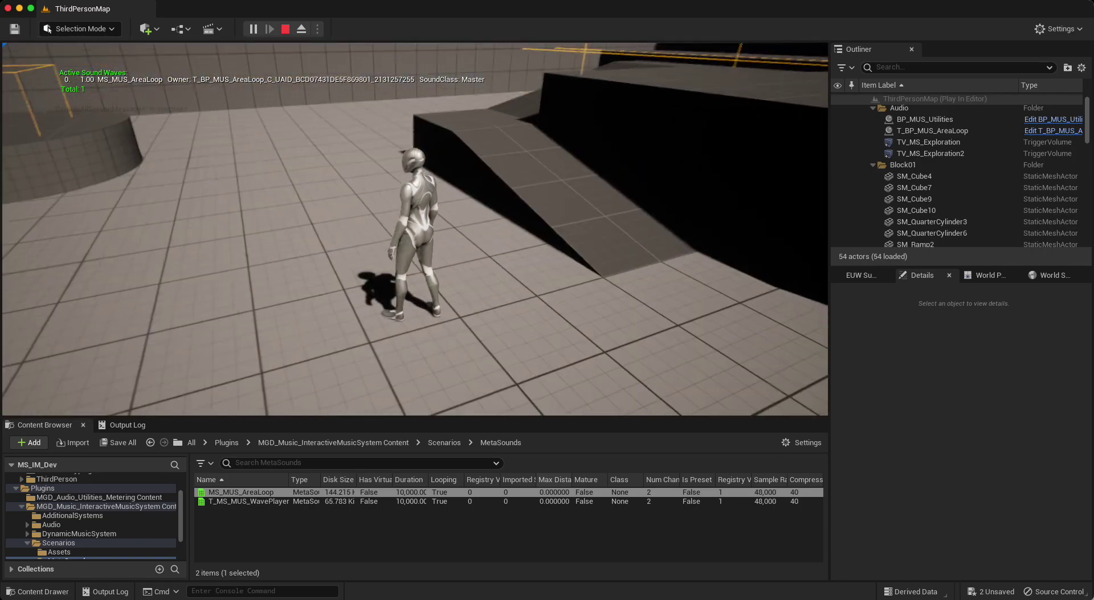
pyautogui.press('s')
pyautogui.press('a')
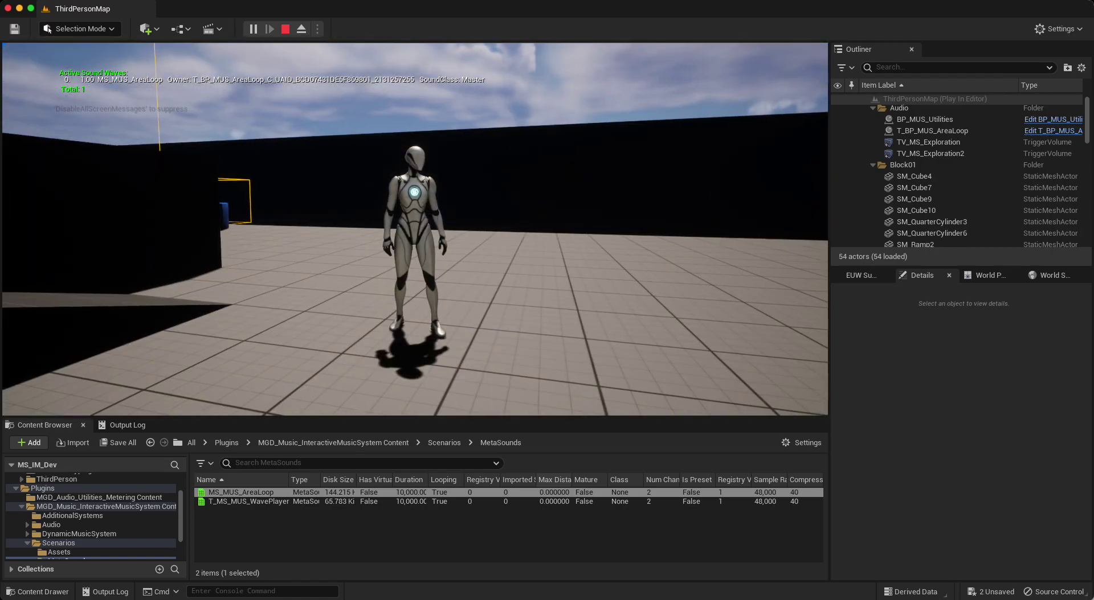
pyautogui.press('w')
pyautogui.press('w')
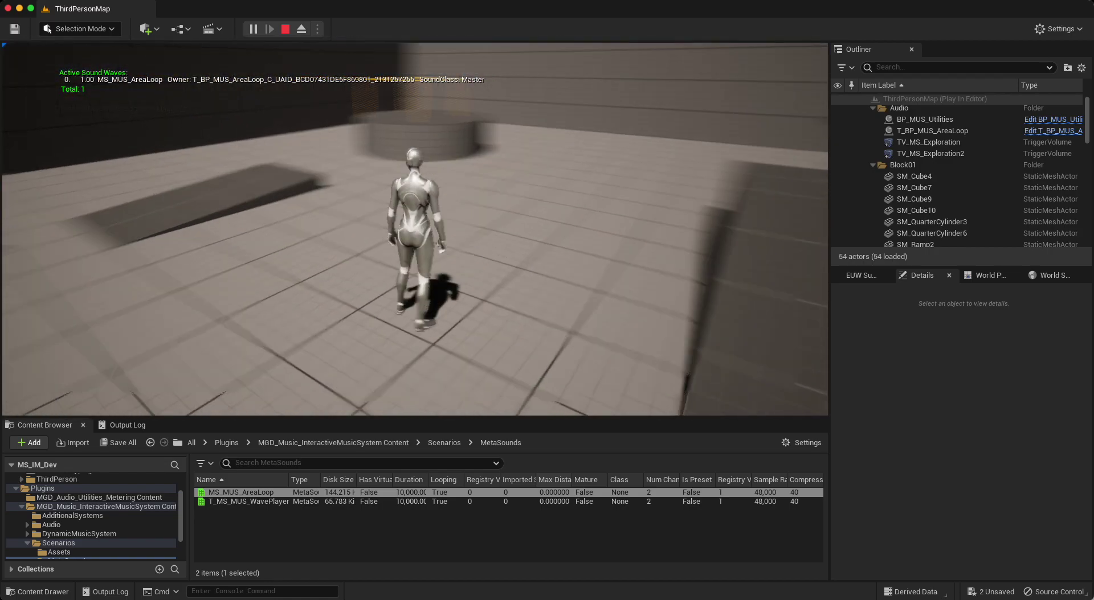
pyautogui.press('w')
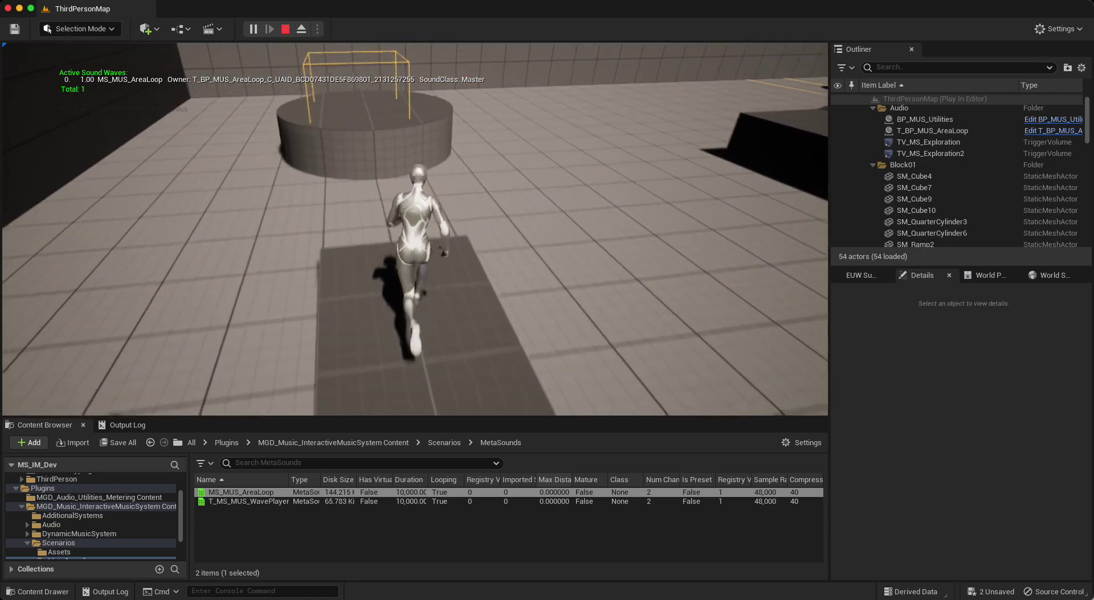